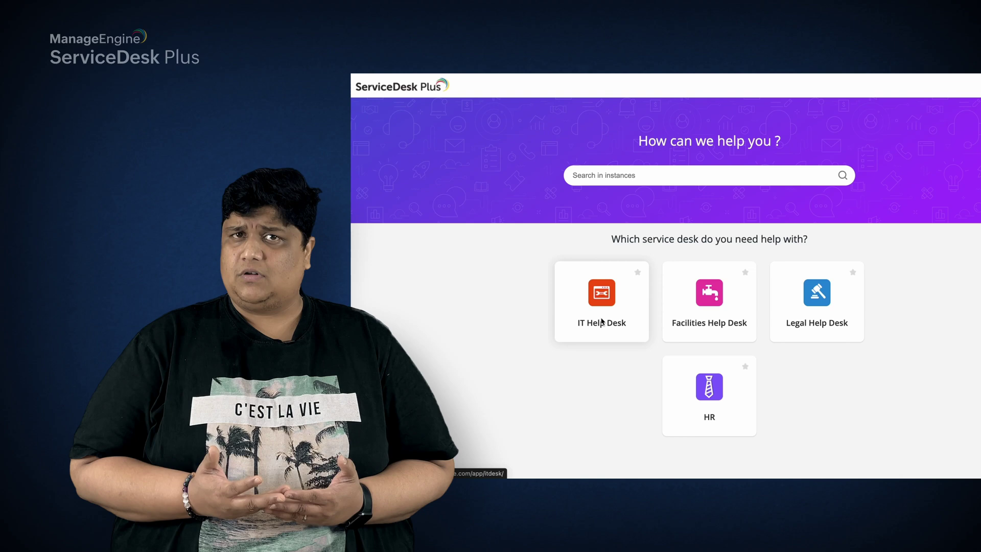
# - From the IT Help Desk, begin a new service request in the Hardware category
pyautogui.click(601, 321)
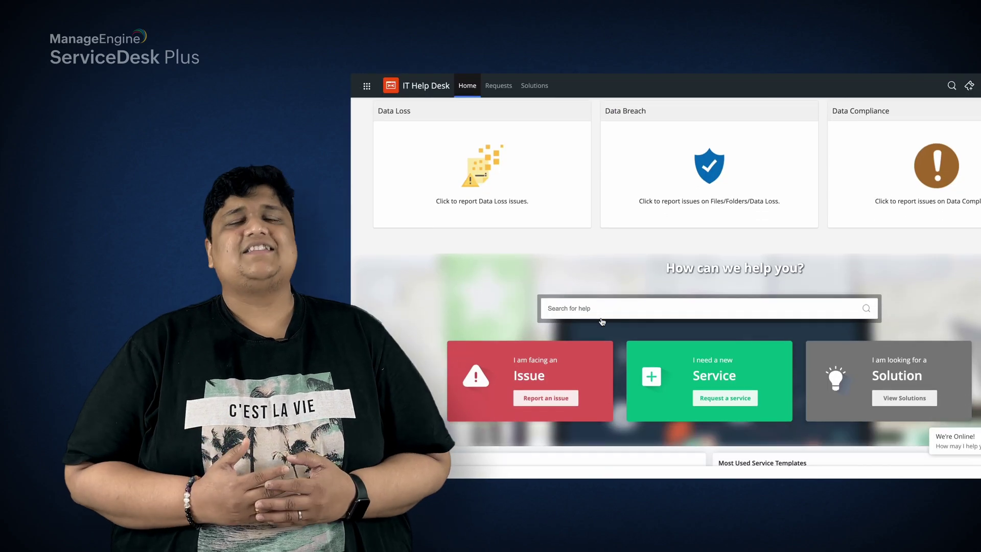
pyautogui.scroll(-1, 601, 320)
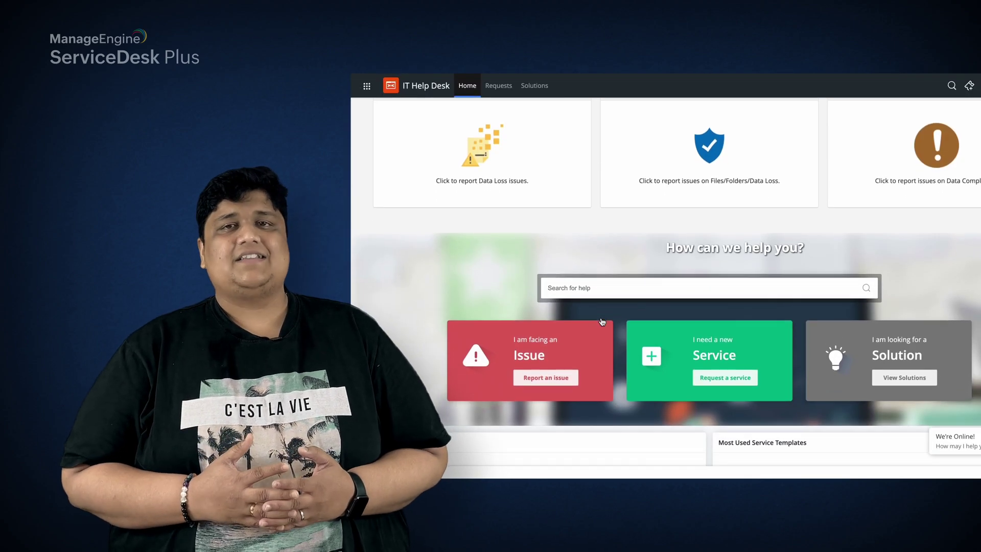
pyautogui.click(712, 377)
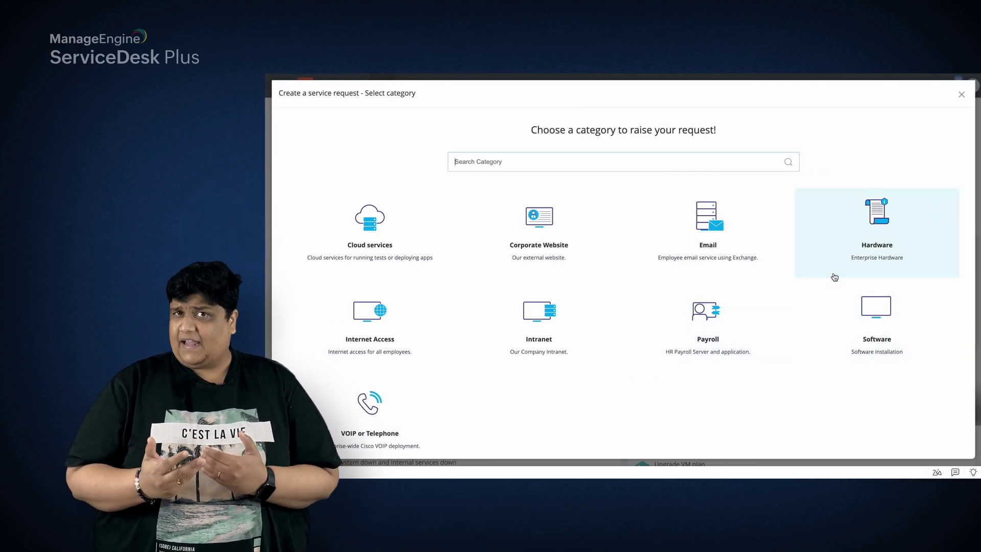
pyautogui.click(857, 259)
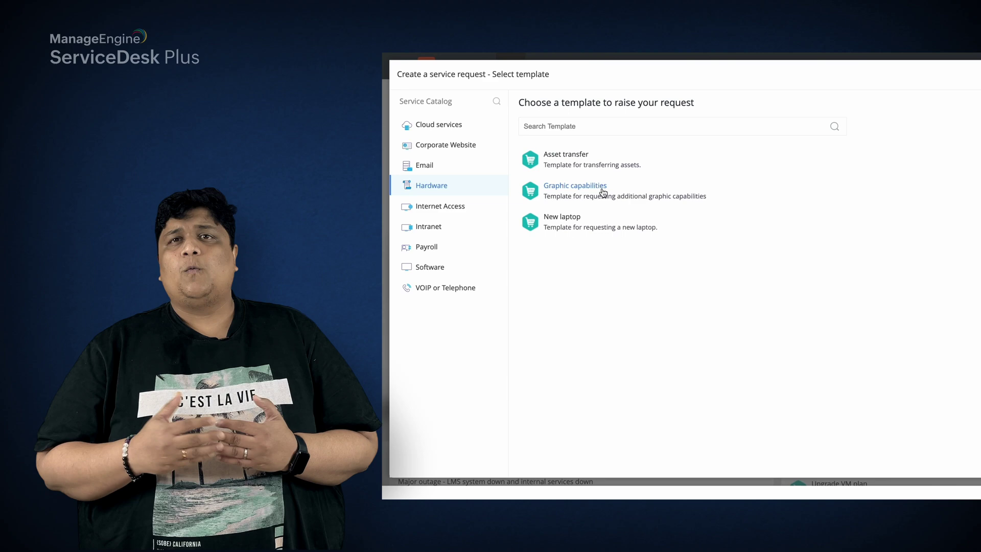
# - Use the Graphic capabilities template with designation Graphic Designer and Tablet/Pen display and Laptop resources
pyautogui.click(603, 192)
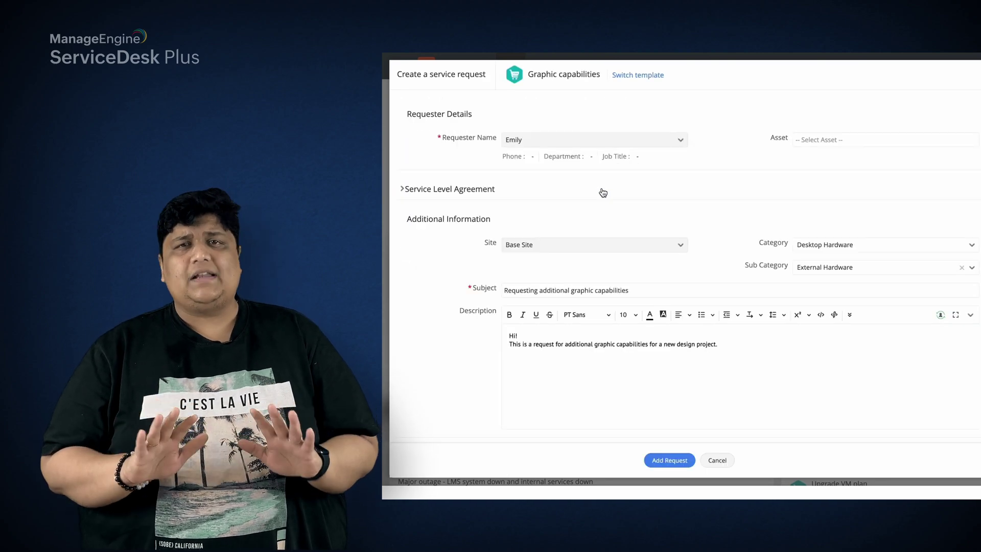
pyautogui.scroll(-3, 602, 192)
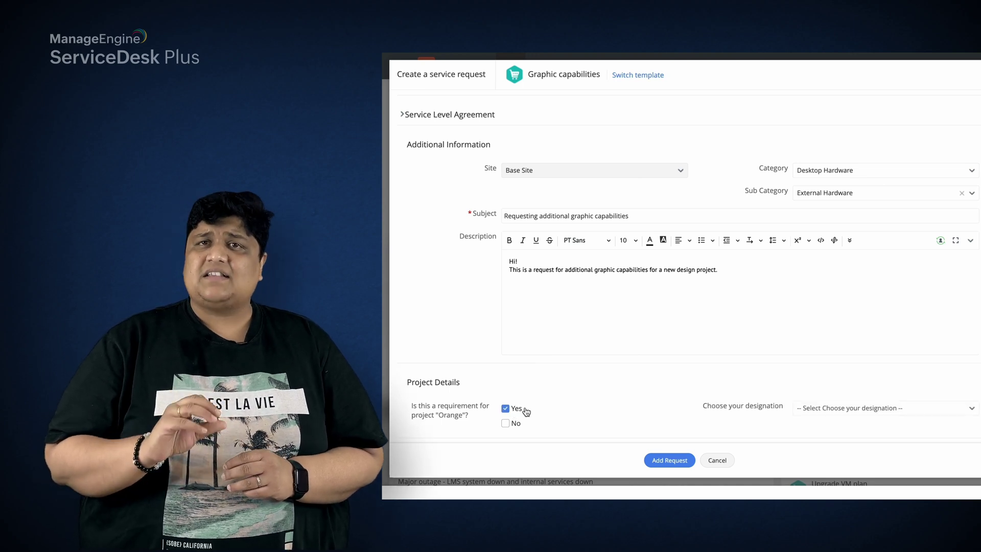
pyautogui.click(809, 410)
pyautogui.click(821, 361)
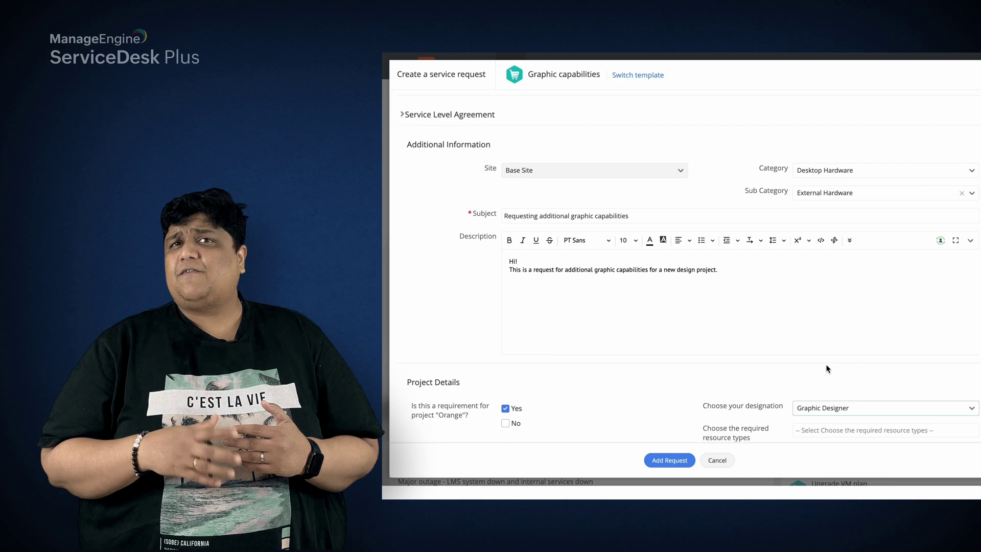
pyautogui.click(839, 419)
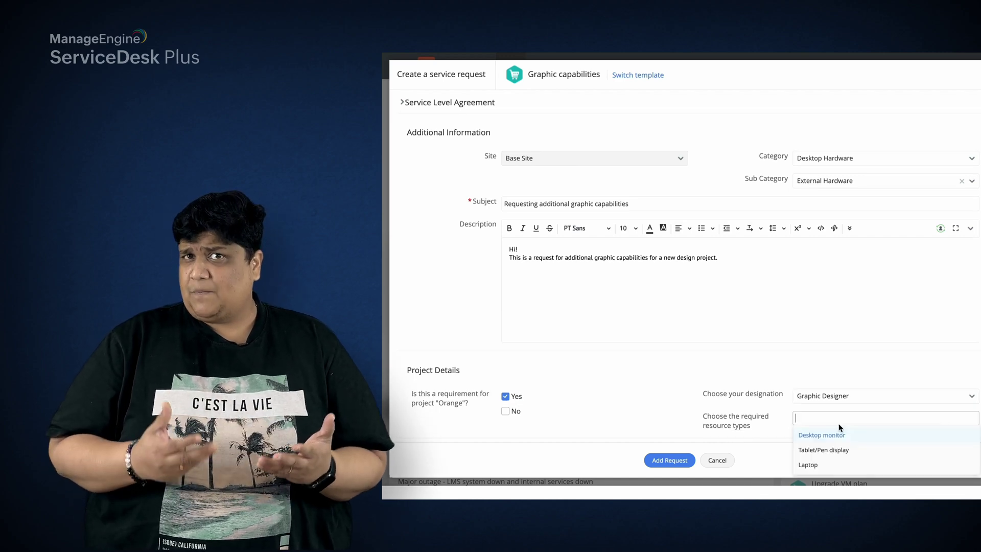
pyautogui.click(842, 448)
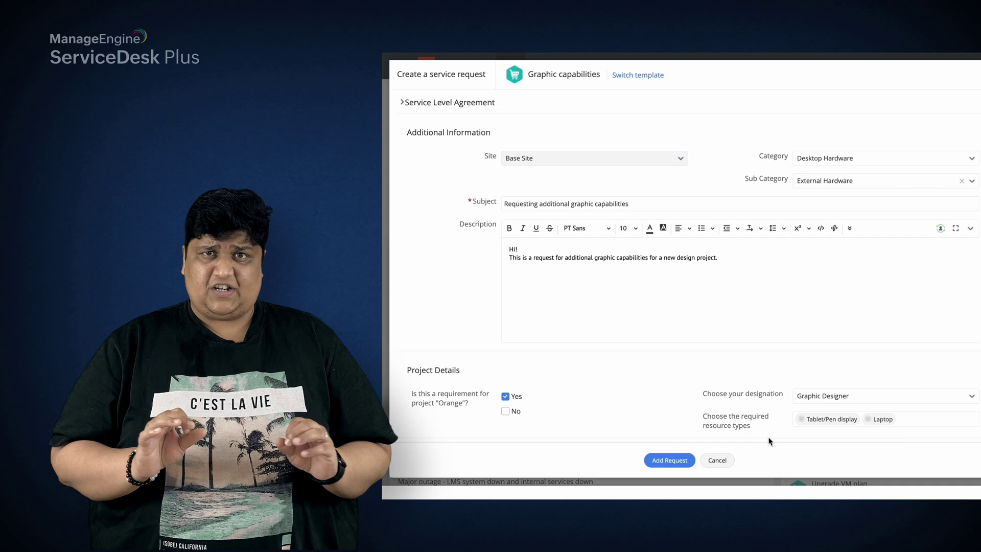
pyautogui.scroll(-8, 770, 442)
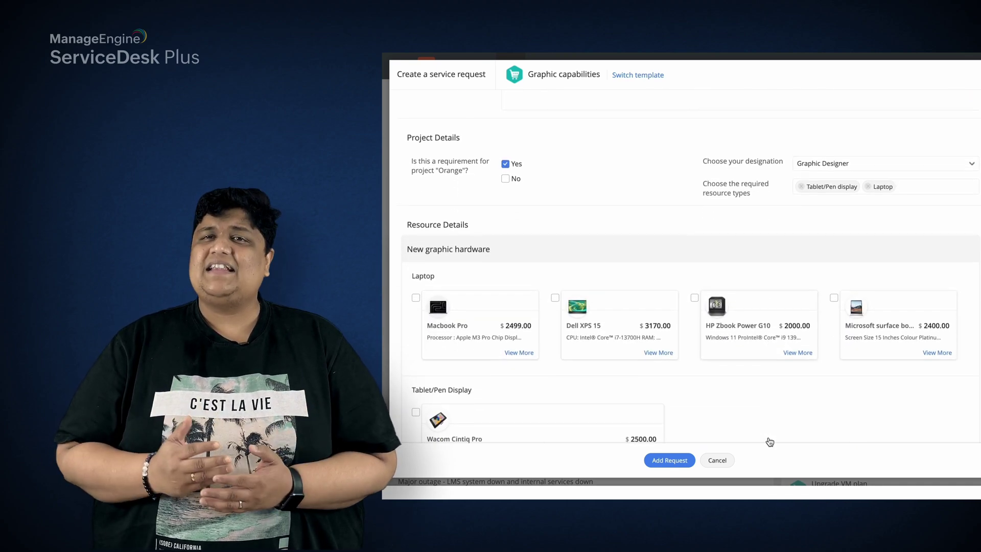
pyautogui.scroll(-5, 769, 441)
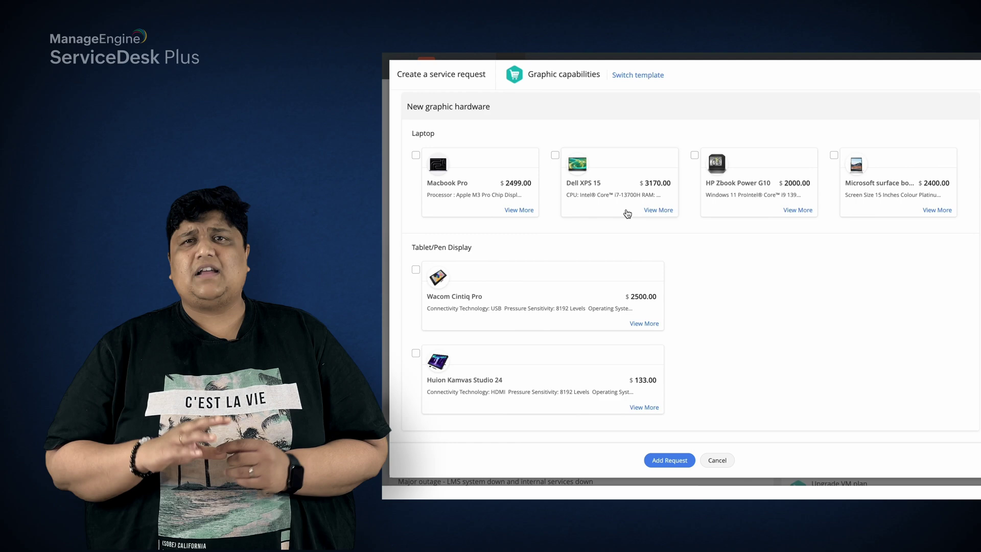
# - Select Dell XPS 15 and Wacom Cintiq Pro, with No other accessories ($5670 total)
pyautogui.click(616, 189)
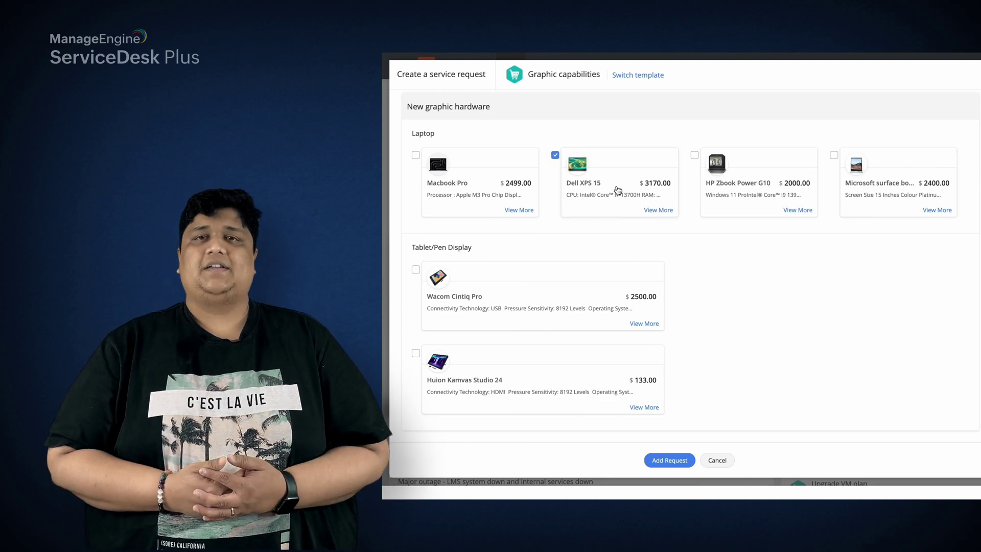
pyautogui.click(568, 293)
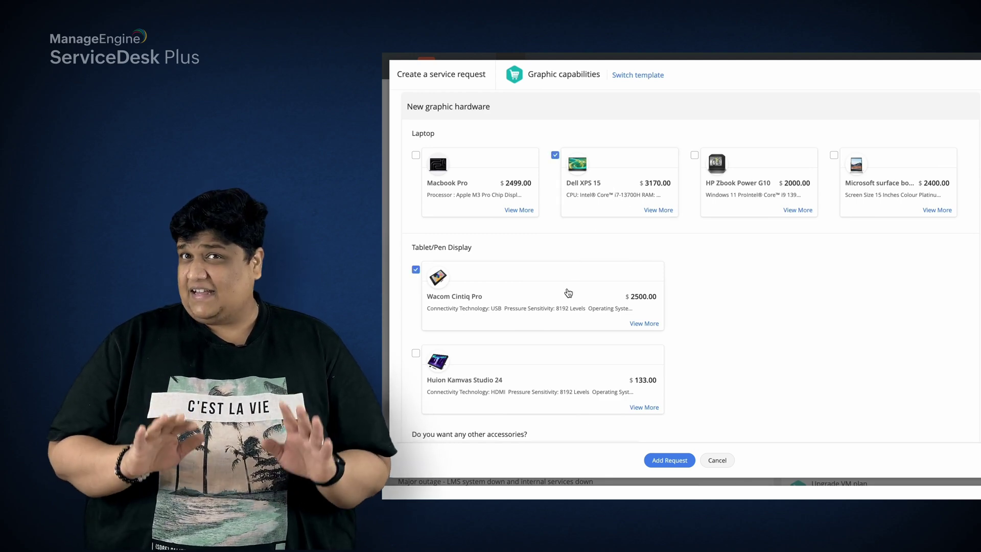
pyautogui.scroll(-1, 568, 293)
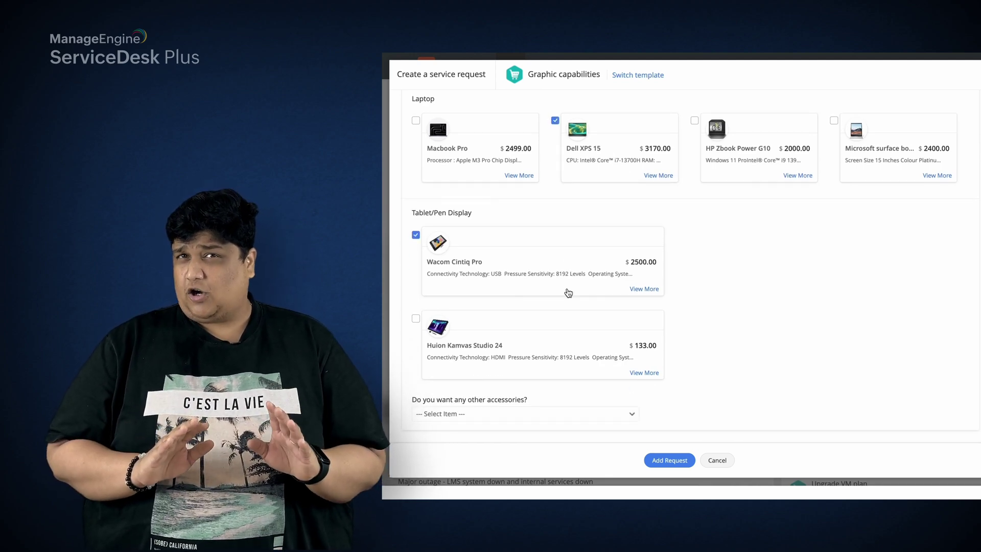
pyautogui.click(567, 415)
pyautogui.click(565, 399)
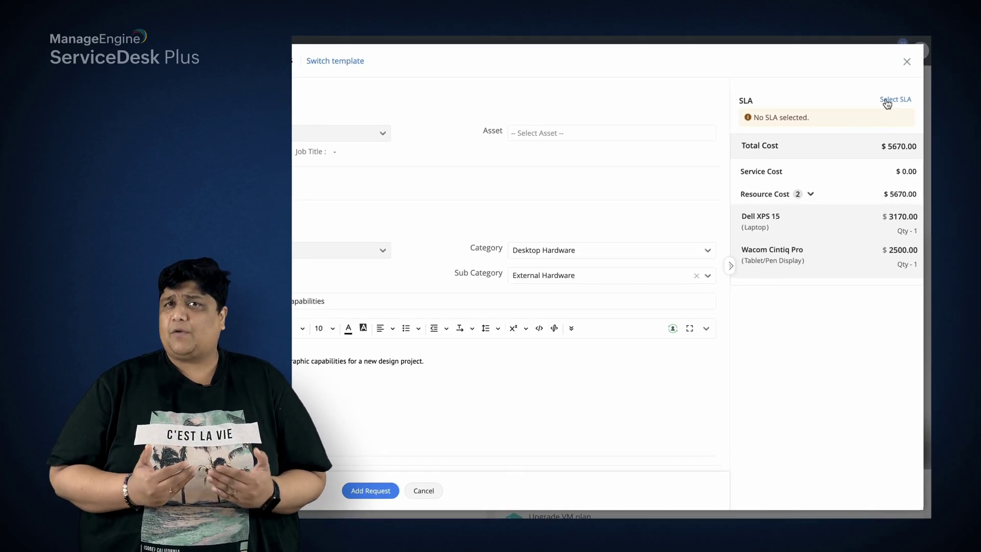
# - Apply the SLA for Project Orange hardware requests and submit the Graphic capabilities request
pyautogui.click(887, 100)
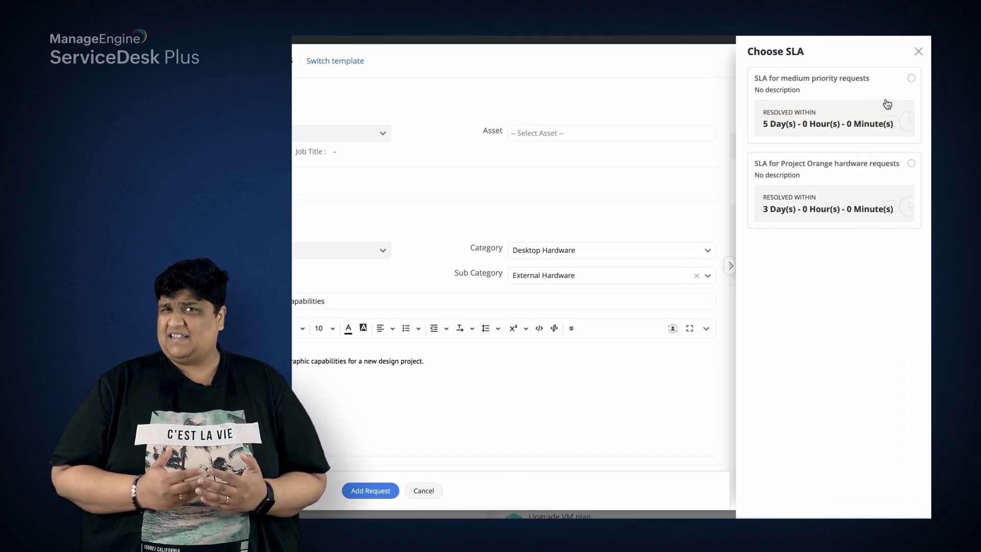
pyautogui.click(911, 164)
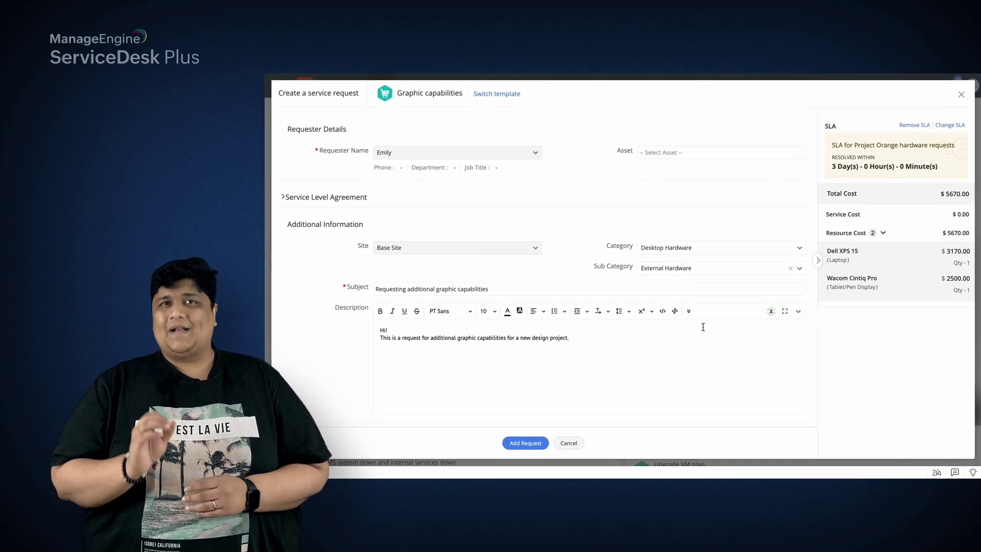
pyautogui.click(527, 444)
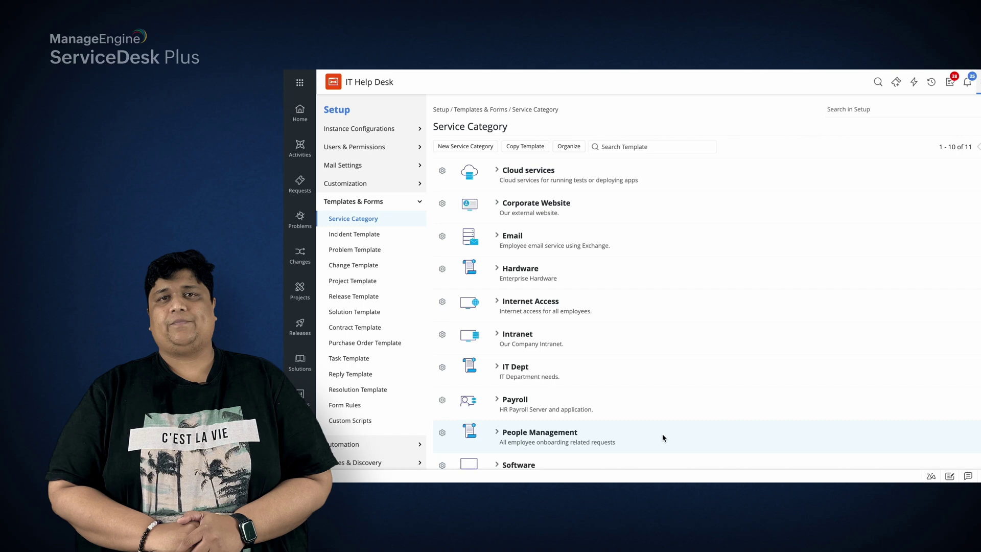
pyautogui.scroll(-2, 588, 206)
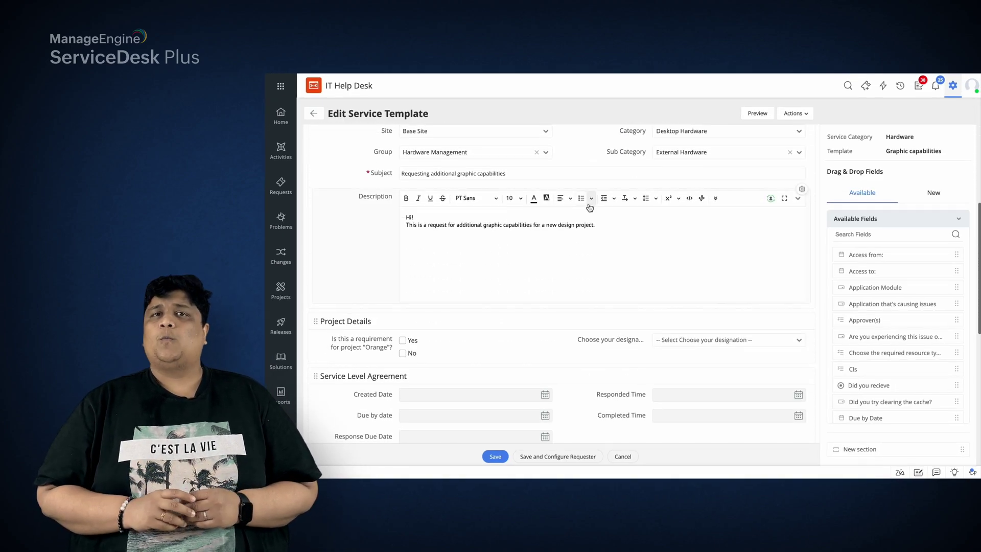
pyautogui.moveTo(893, 352); pyautogui.dragTo(733, 373)
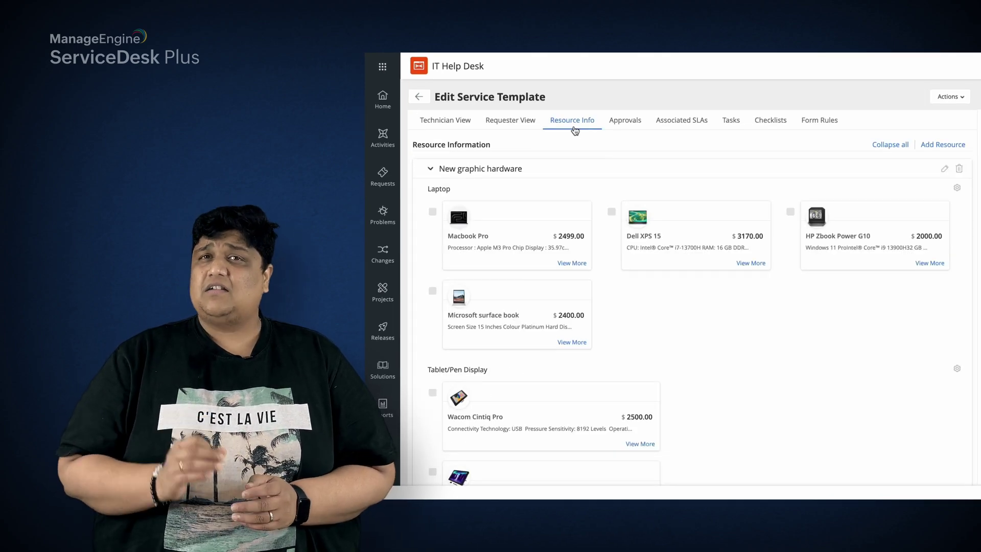
pyautogui.scroll(-2, 575, 131)
pyautogui.scroll(-2, 575, 131)
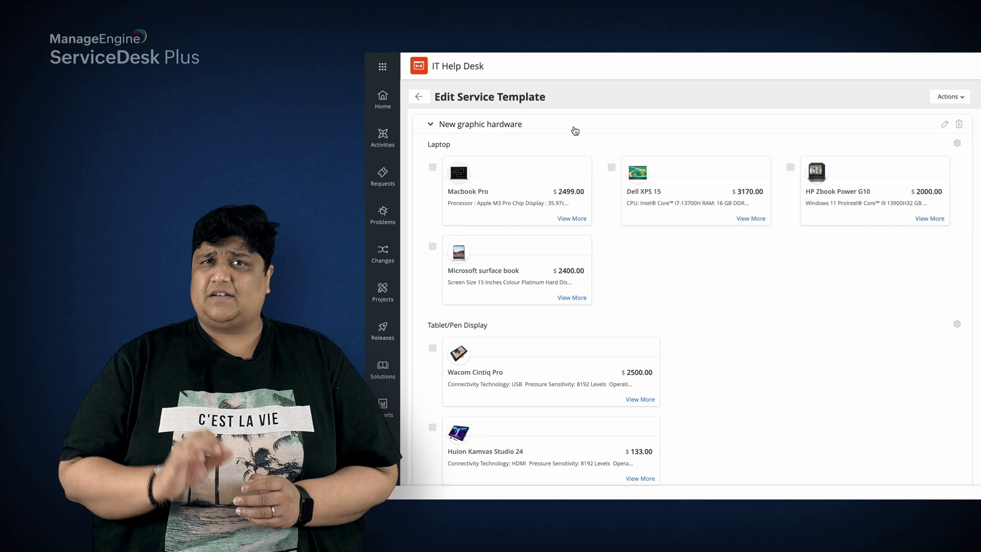
pyautogui.scroll(-1, 575, 130)
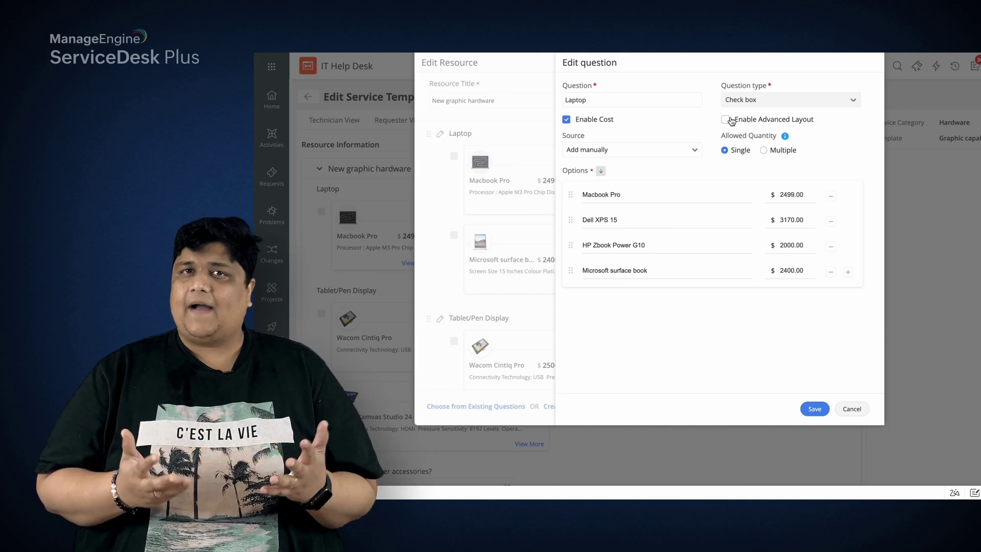
# - Show the laptop options with images and descriptions, and edit the Dell XPS 15 option
pyautogui.click(725, 120)
pyautogui.click(586, 225)
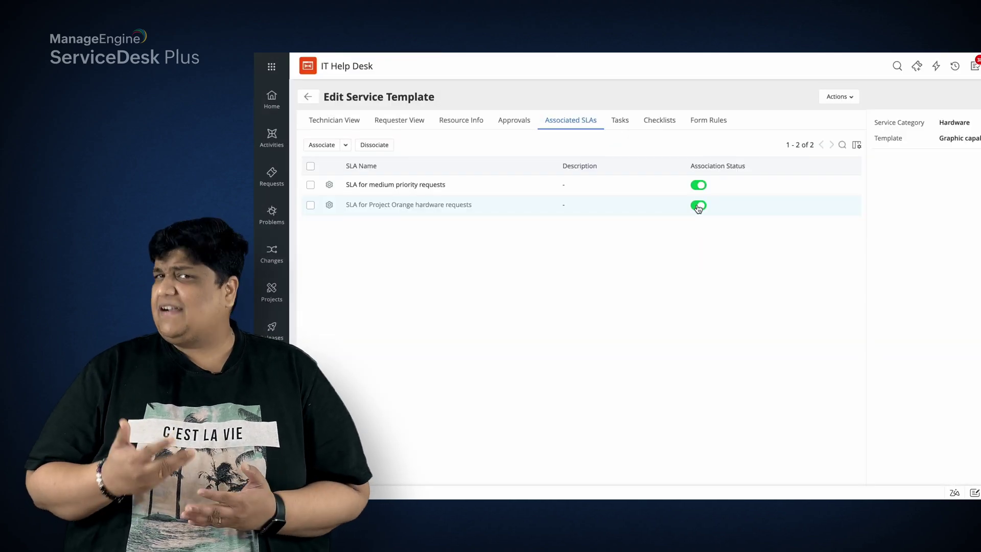
# - Edit the Project Orange SLA association, choose Graphic Designer, and keep the form rule on field change
pyautogui.click(408, 205)
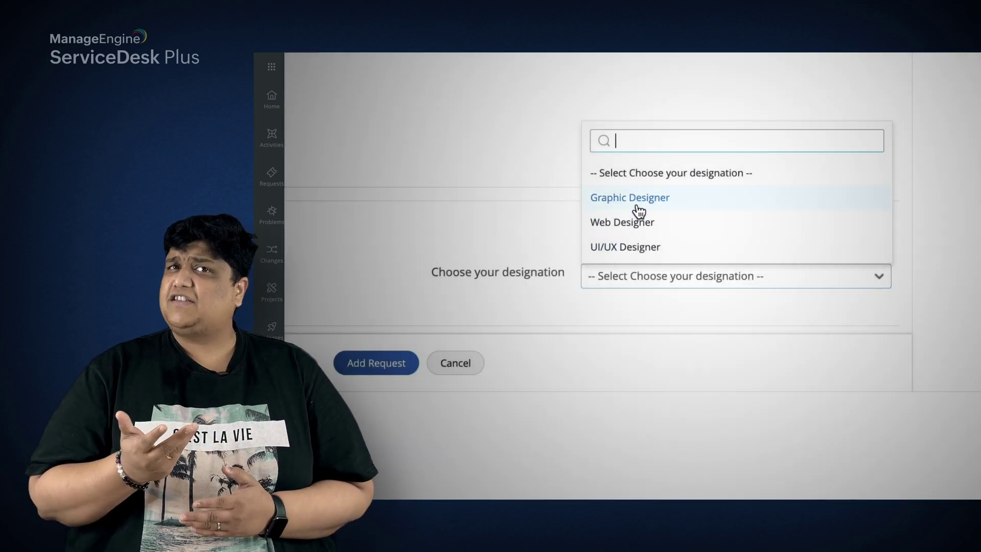
pyautogui.click(638, 209)
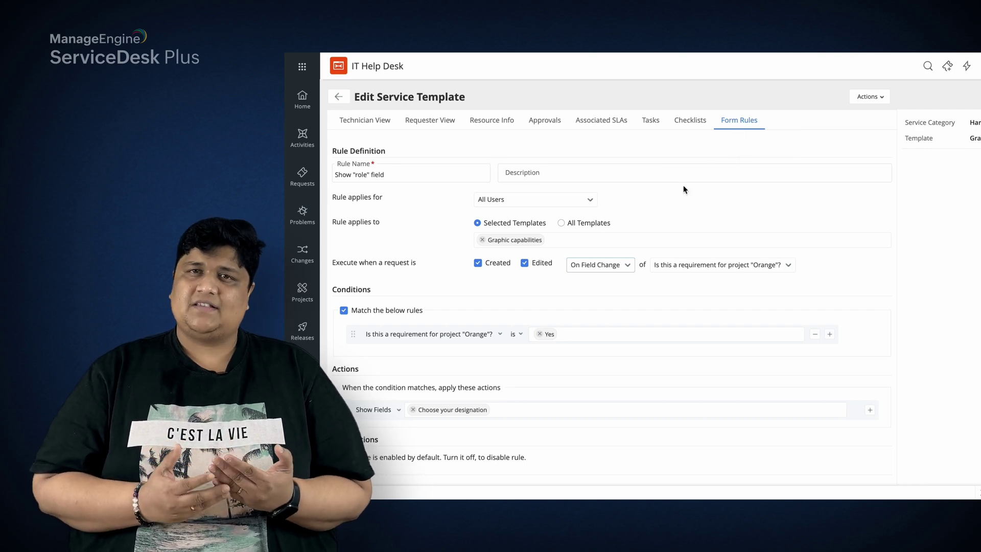
pyautogui.click(626, 267)
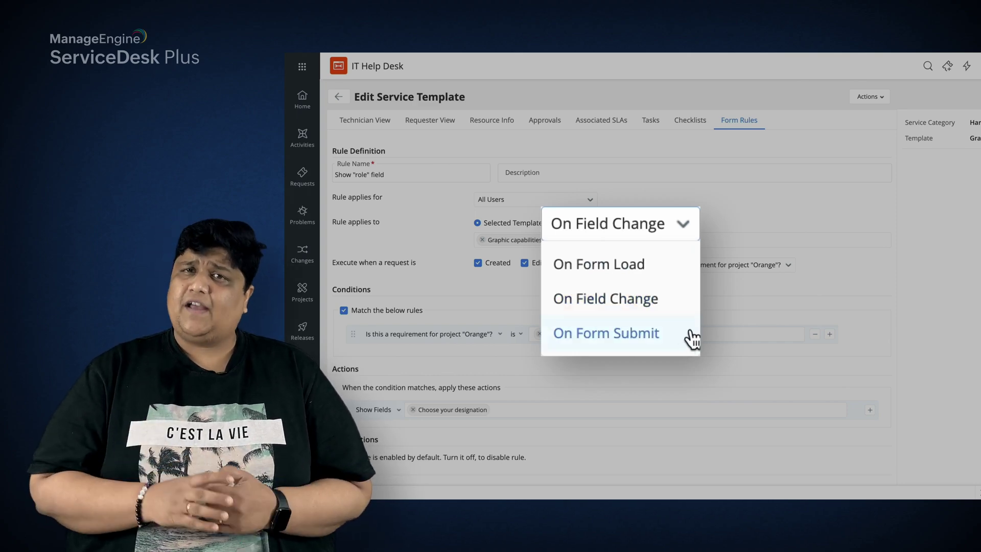
pyautogui.click(663, 293)
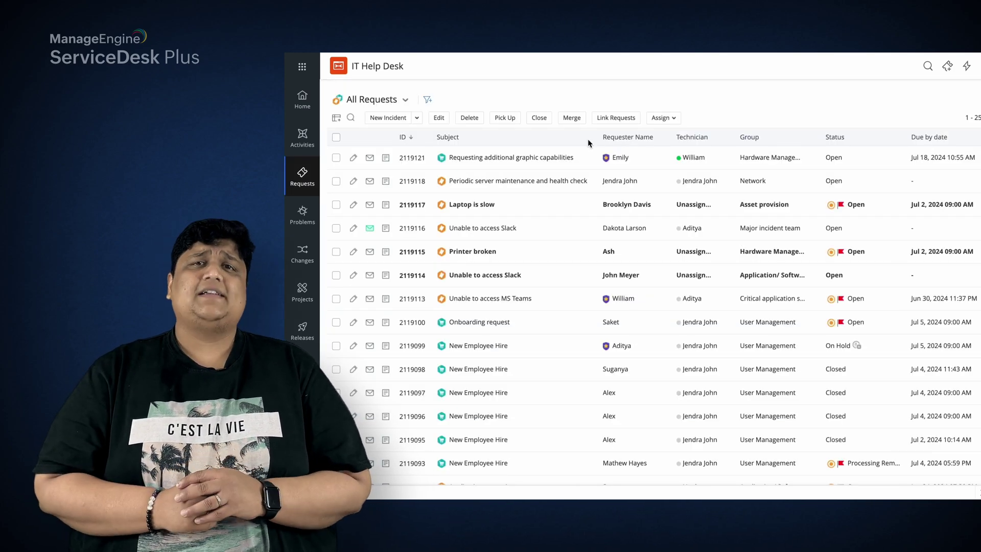
# - Open the graphic capabilities request, view all its resources, and send it for approval
pyautogui.click(536, 158)
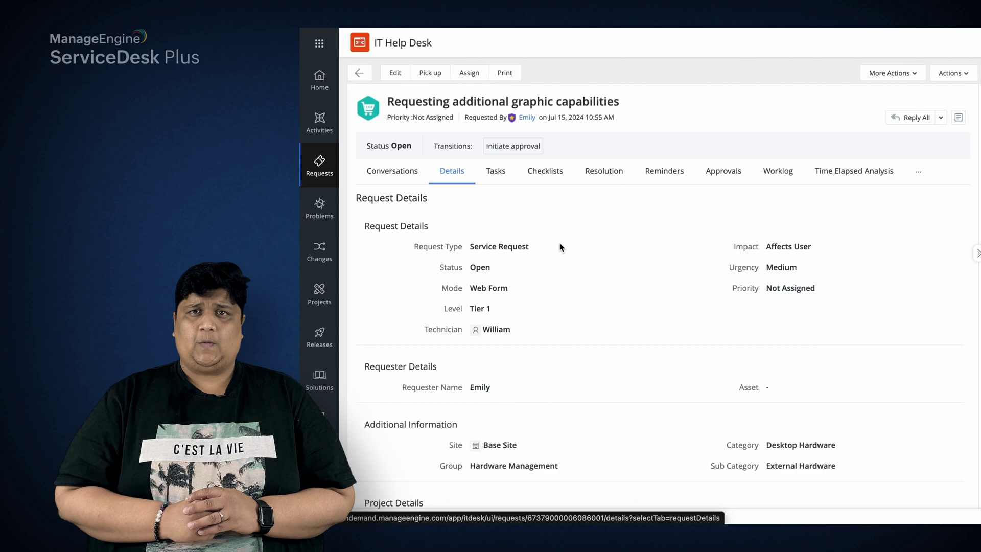
pyautogui.scroll(-4, 664, 365)
pyautogui.scroll(-4, 663, 366)
pyautogui.scroll(-3, 664, 366)
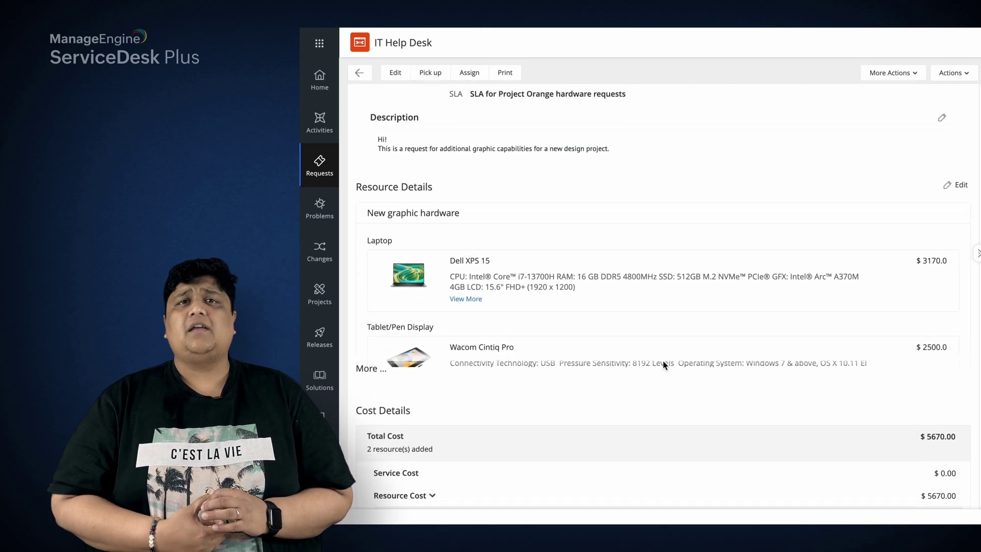
pyautogui.scroll(-2, 537, 353)
pyautogui.click(370, 333)
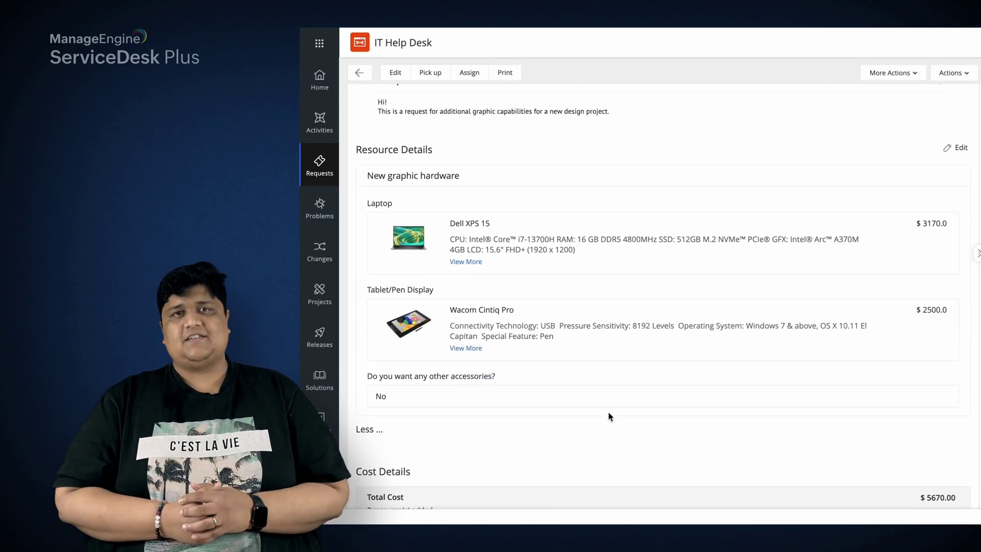
pyautogui.scroll(10, 517, 345)
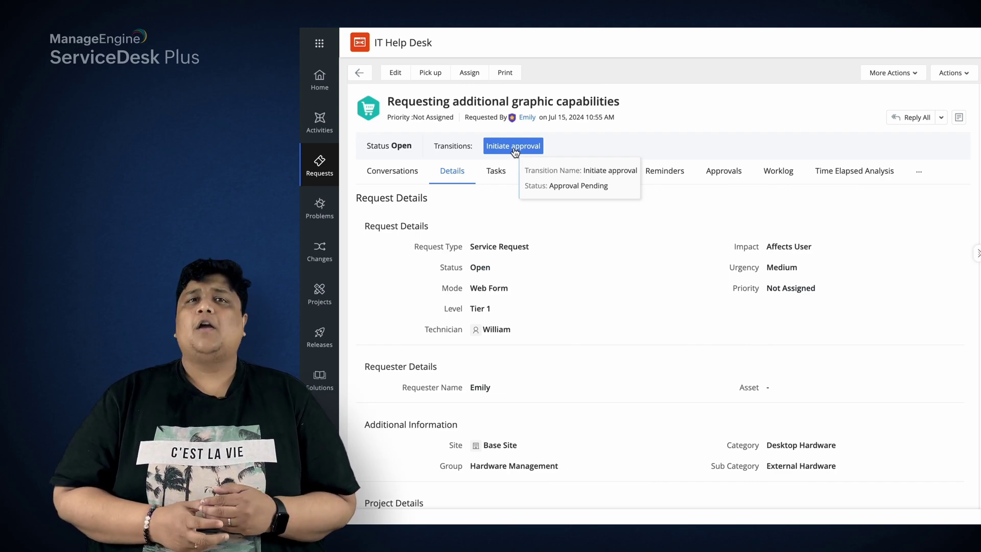
pyautogui.click(515, 148)
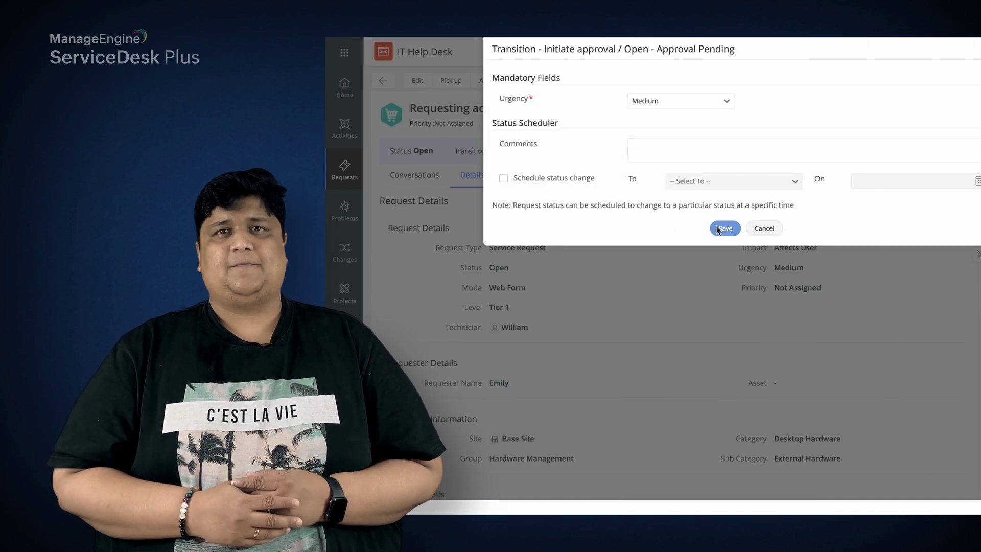
pyautogui.click(718, 229)
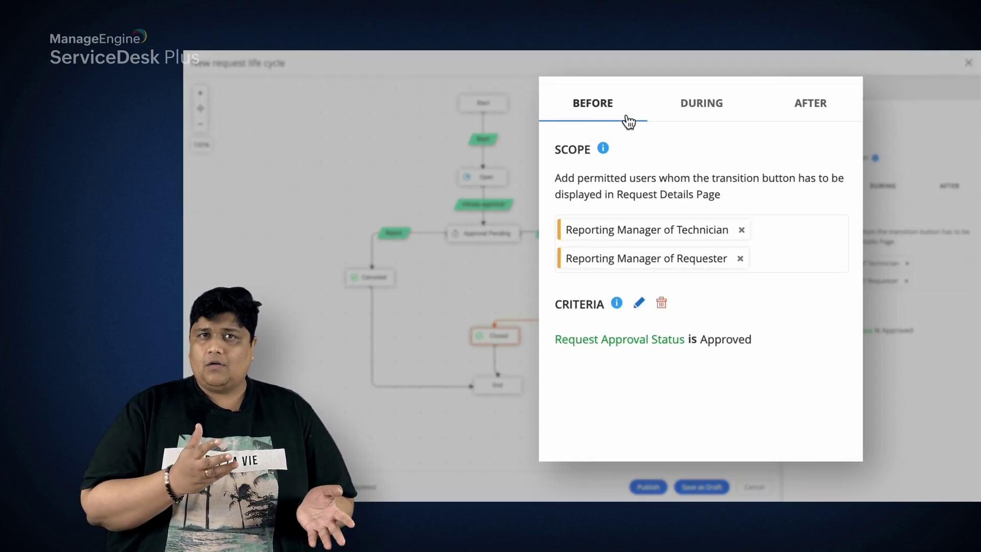
# - View the transition's During rules, then its After rules with the installed notification
pyautogui.click(702, 102)
pyautogui.click(811, 102)
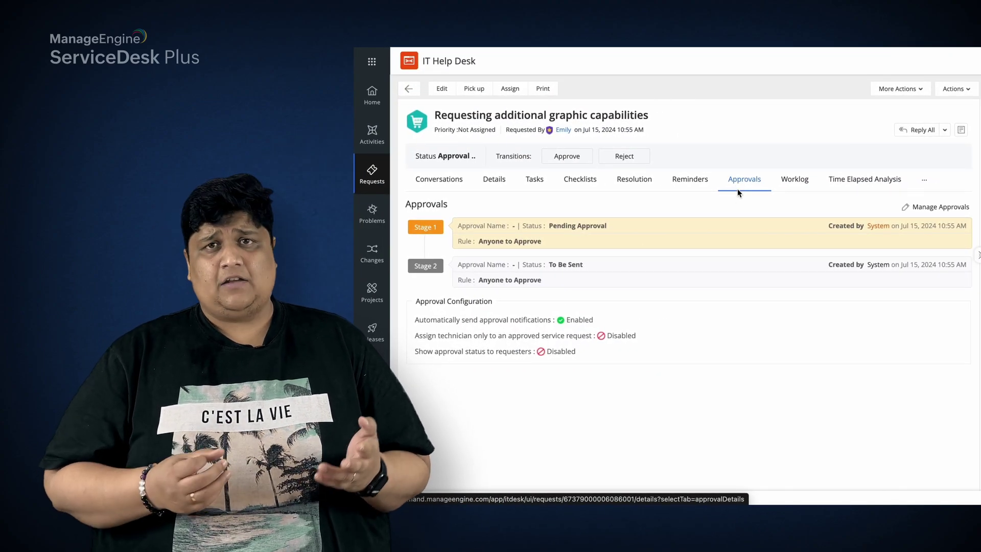
# - Expand Stage 1 approval details, then add a template stage and view the approval rule choices
pyautogui.click(744, 226)
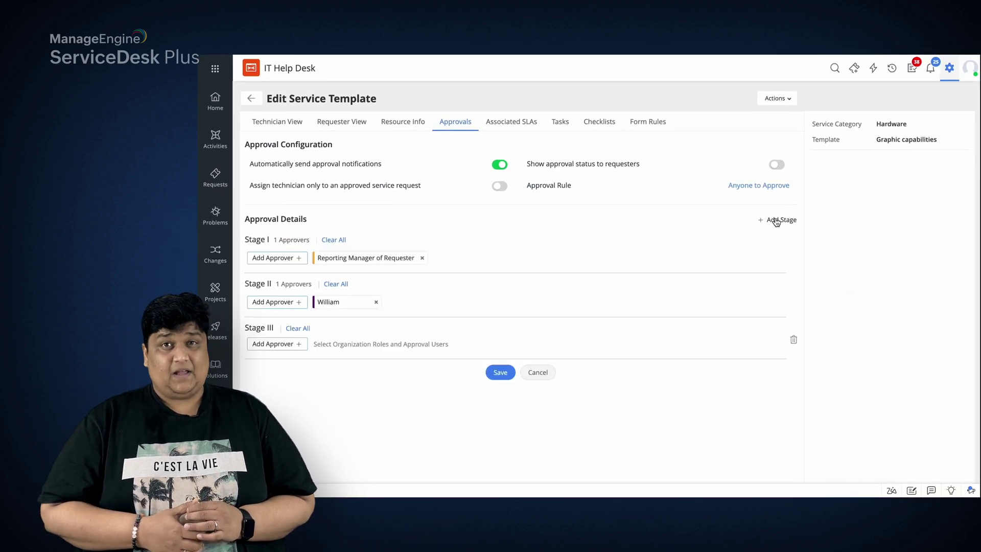
pyautogui.click(776, 221)
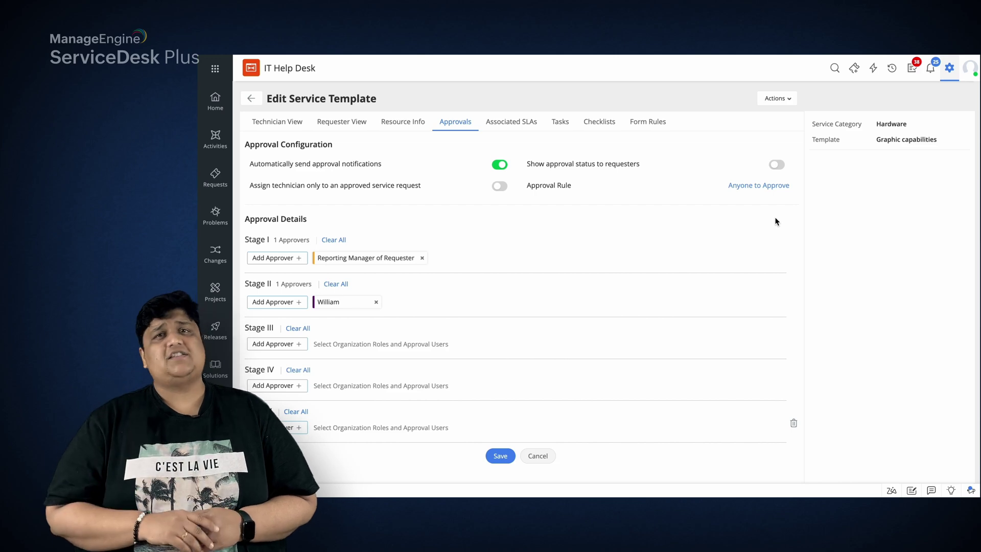
pyautogui.click(767, 186)
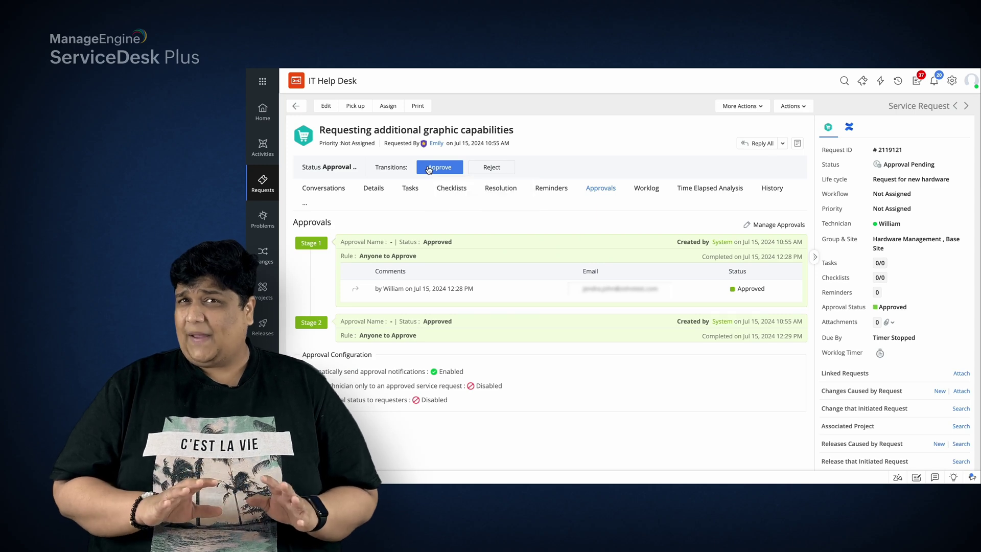
# - Approve the request, mark it Installed to close it, then check the notifications
pyautogui.click(439, 167)
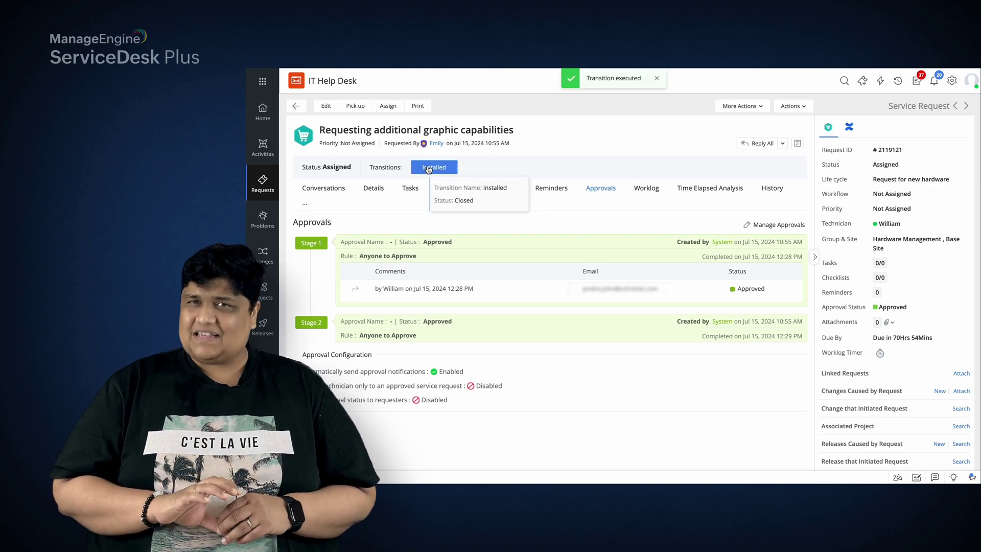
pyautogui.click(434, 167)
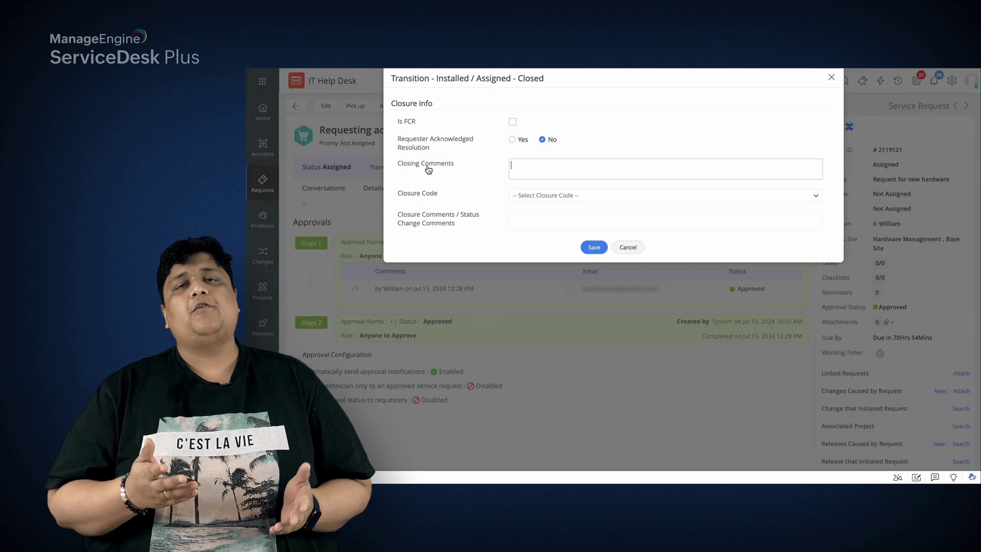
pyautogui.click(589, 249)
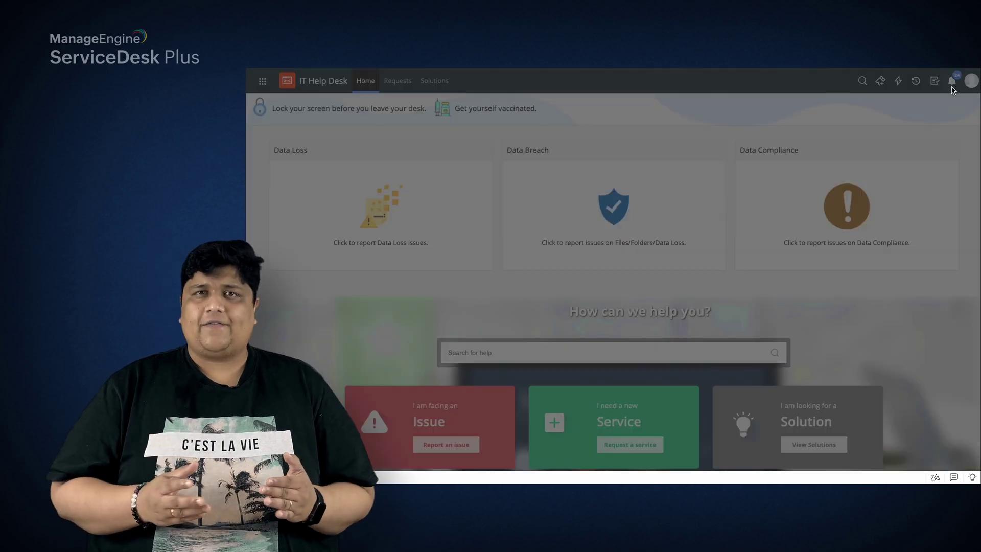
pyautogui.click(953, 81)
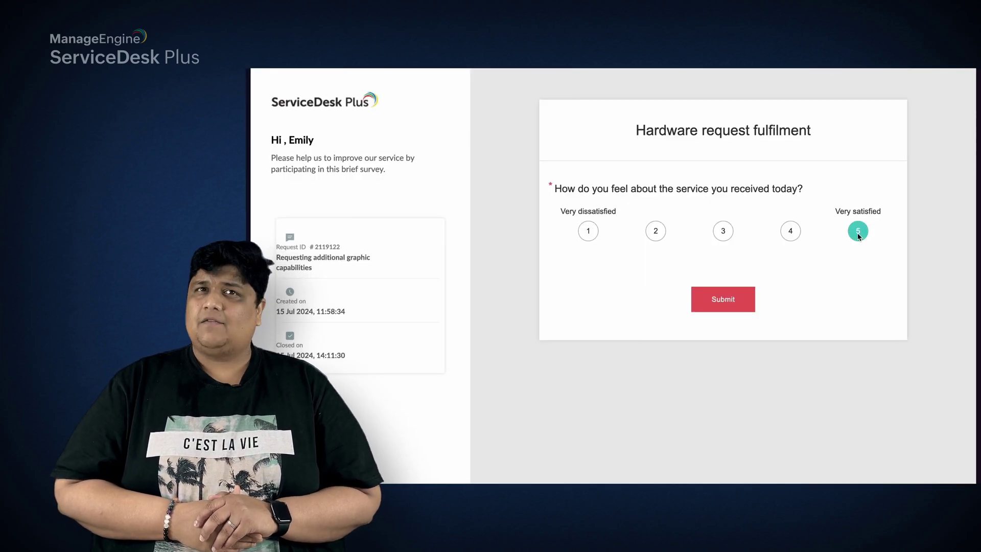
# - Submit Emily's survey response with the top rating of 5
pyautogui.click(728, 299)
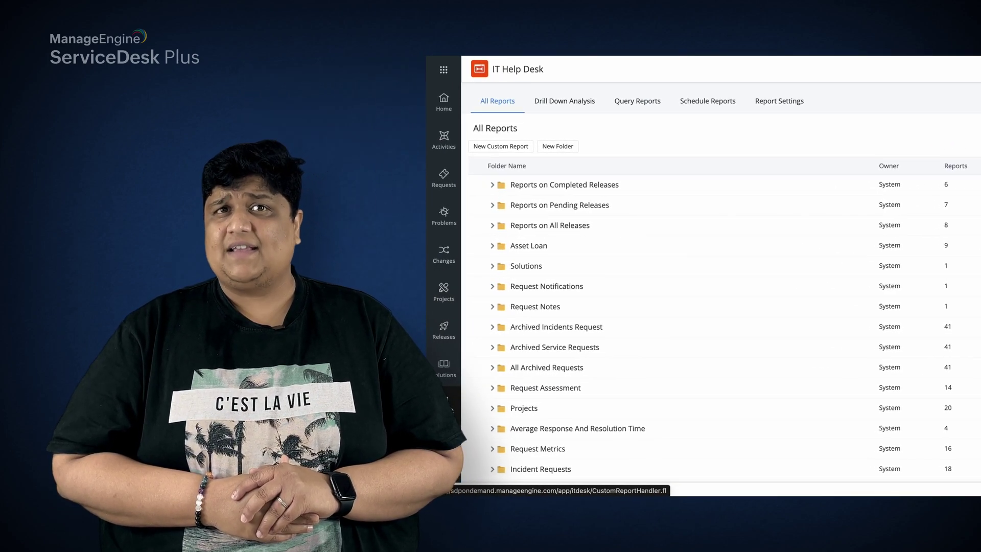
pyautogui.scroll(-1, 696, 215)
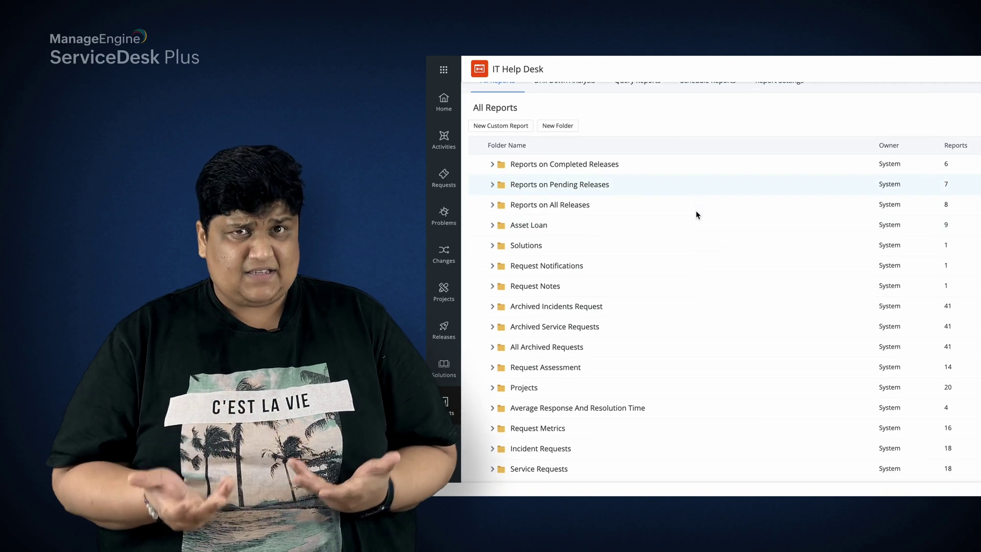
pyautogui.scroll(-2, 697, 215)
pyautogui.scroll(-1, 697, 214)
pyautogui.scroll(-1, 697, 215)
pyautogui.scroll(-1, 697, 215)
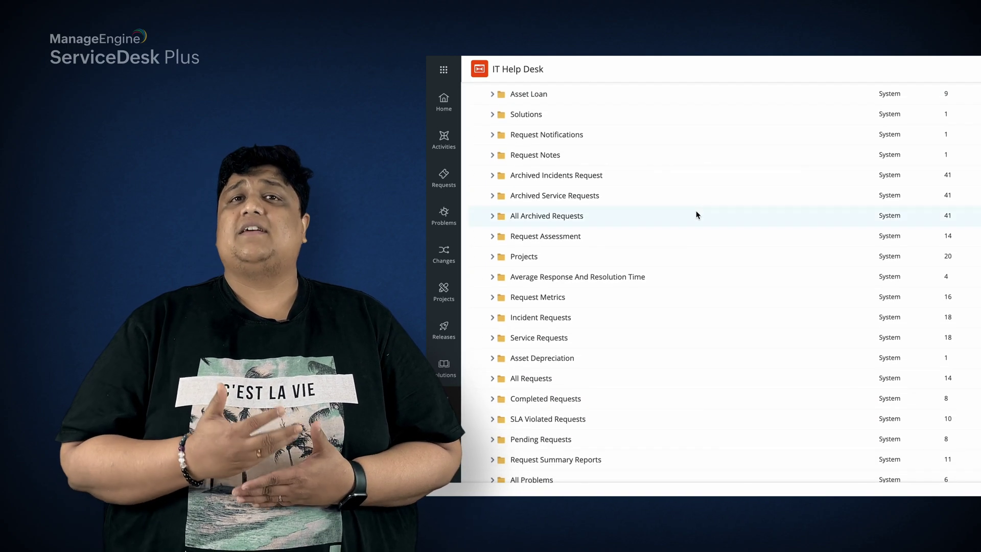
# - Expand the SLA Violated Requests folder to list its ten reports, including SLA Compliance trend
pyautogui.click(583, 419)
pyautogui.scroll(-2, 582, 419)
pyautogui.scroll(-1, 582, 420)
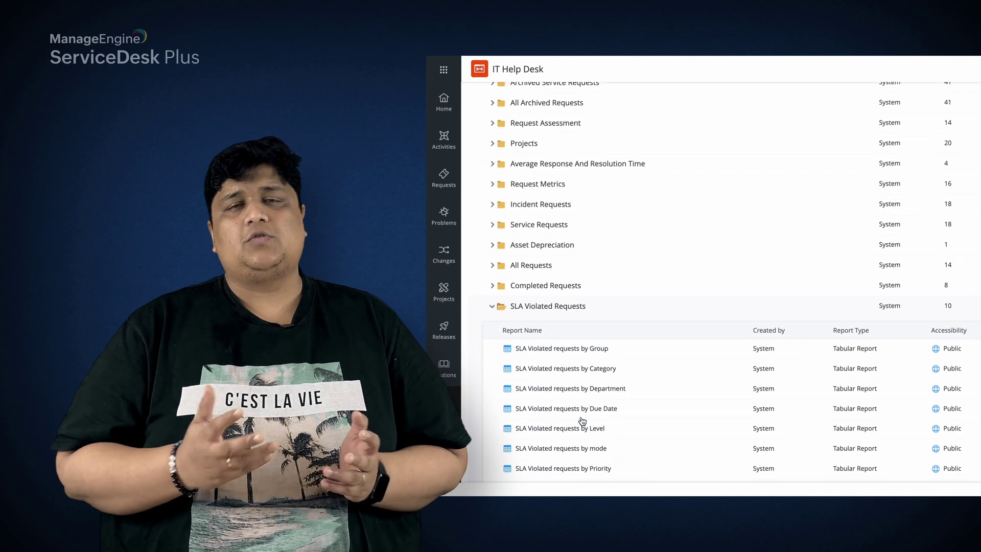
pyautogui.scroll(-1, 583, 420)
pyautogui.scroll(-1, 583, 421)
pyautogui.scroll(-1, 583, 420)
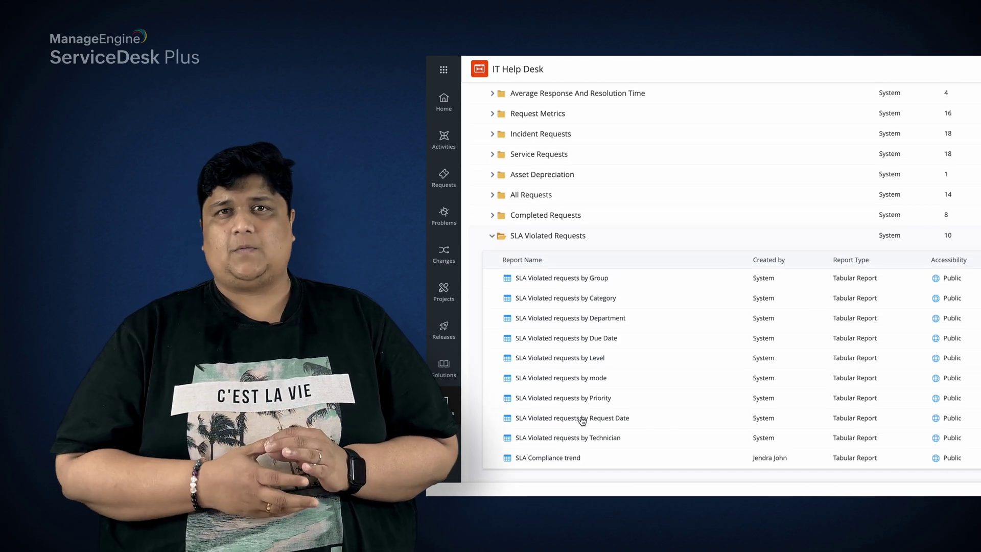